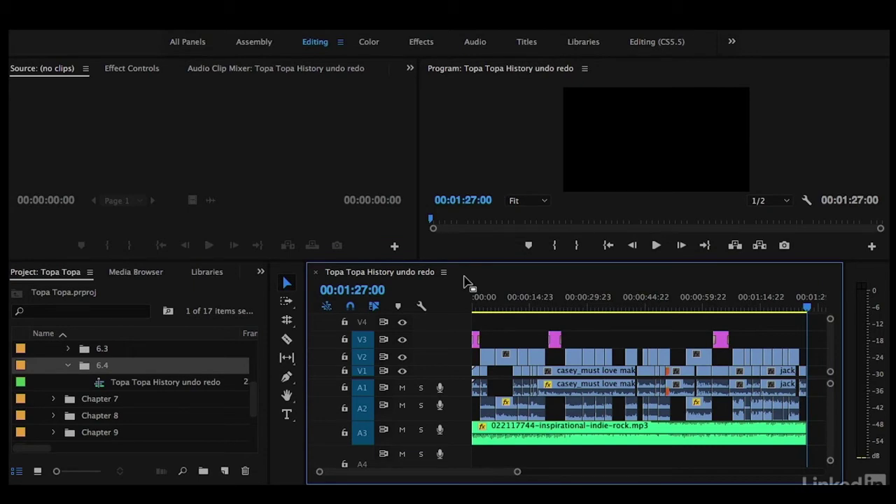
Delete the small pink title clip on V3, then undo the deletion.
{"action": "left_click", "coordinate": [554, 340]}
{"action": "key", "text": "Delete"}
{"action": "key", "text": "ctrl+z"}
Show the History panel from the Project panel group's overflow and confirm it in the Window menu.
{"action": "left_click", "coordinate": [260, 272]}
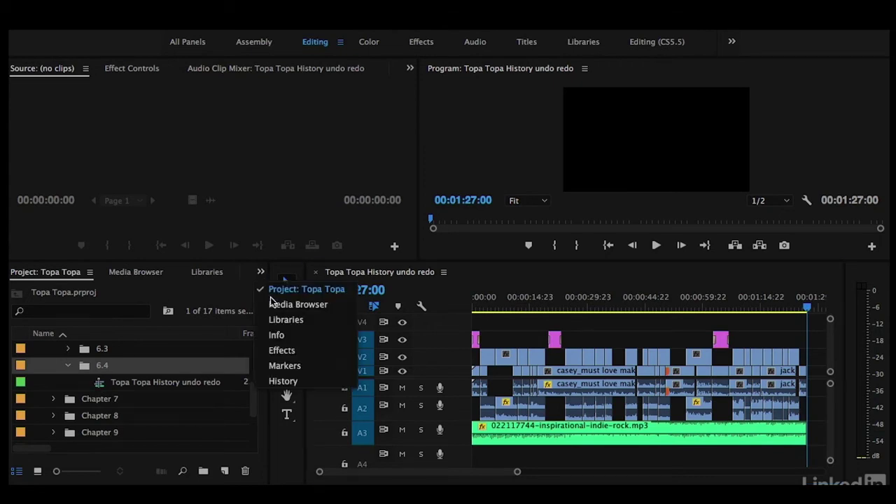
{"action": "left_click", "coordinate": [287, 381]}
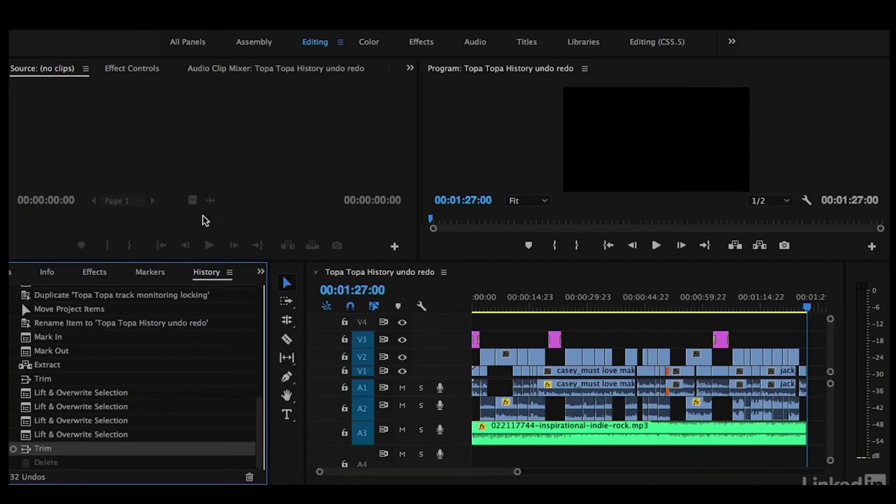
{"action": "left_click", "coordinate": [391, 30]}
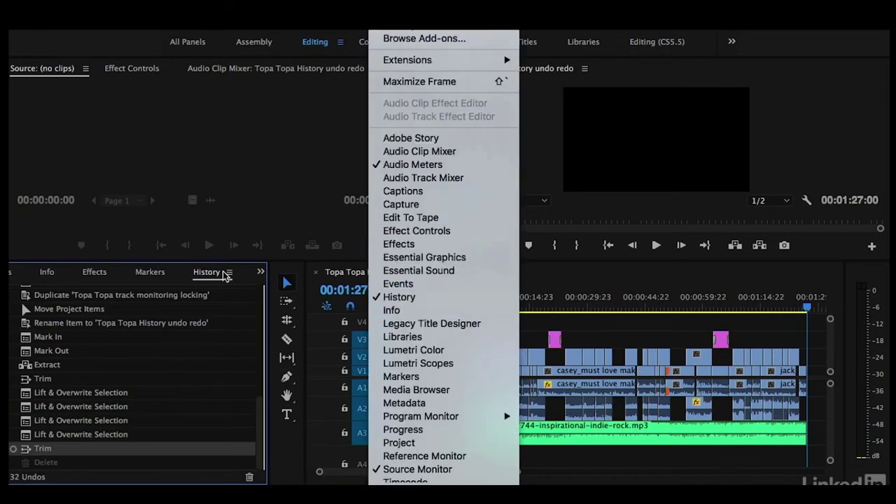
{"action": "left_click", "coordinate": [262, 423]}
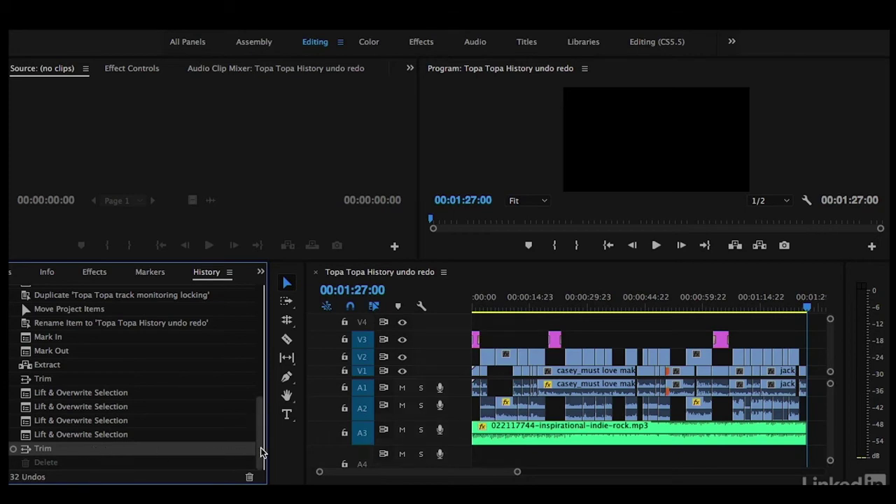
Nudge the pink V3 title clip slightly later on a zoomed-in timeline, then undo the move.
{"action": "mouse_move", "coordinate": [260, 449]}
{"action": "left_mouse_down"}
{"action": "mouse_move", "coordinate": [260, 340]}
{"action": "mouse_move", "coordinate": [278, 426]}
{"action": "mouse_move", "coordinate": [262, 465]}
{"action": "left_mouse_up"}
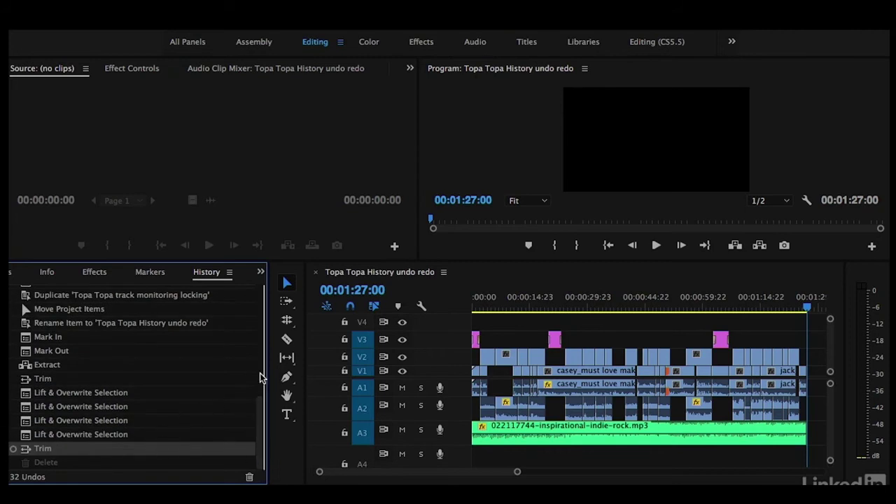
{"action": "left_click", "coordinate": [554, 339]}
{"action": "left_click", "coordinate": [554, 308]}
{"action": "key", "text": "equal"}
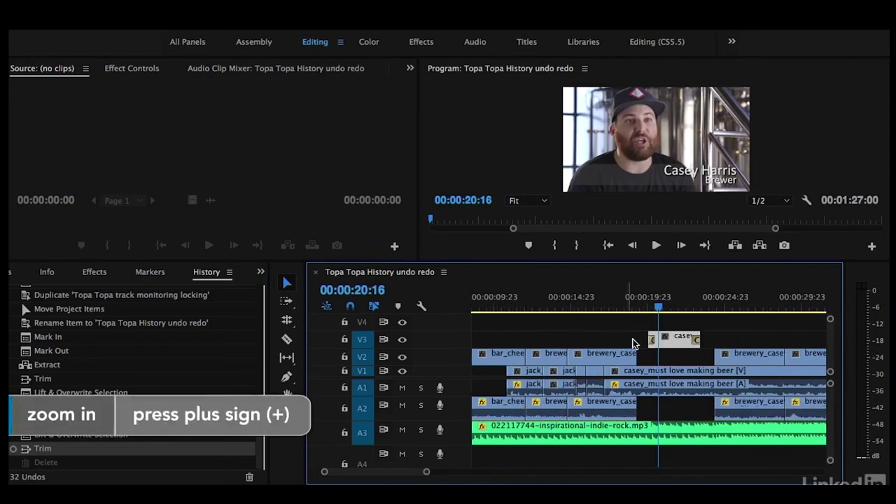
{"action": "left_click_drag", "start_coordinate": [668, 345], "coordinate": [688, 347]}
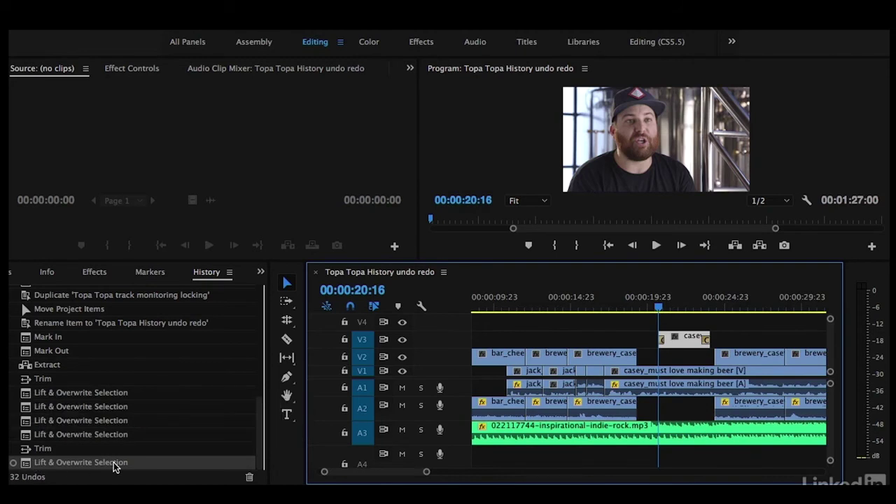
{"action": "key", "text": "ctrl+z"}
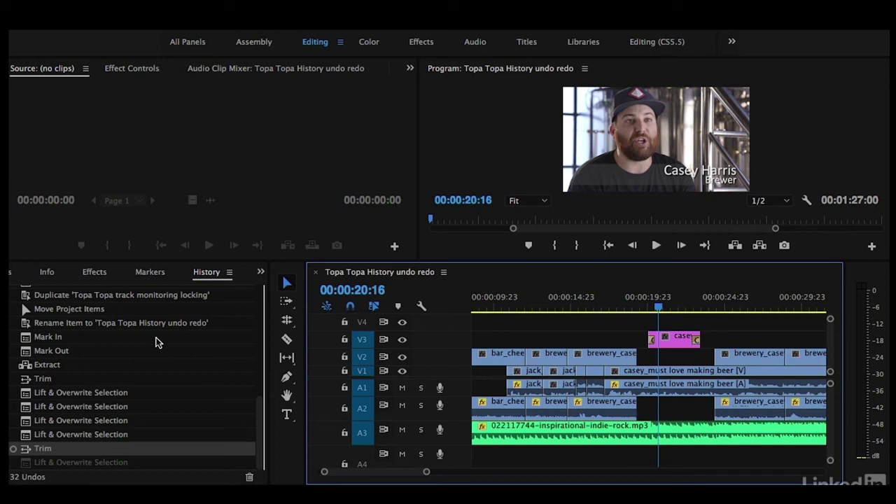
Put the playhead at 00:00:09:06 and fit the full 1:27 sequence in the timeline.
{"action": "left_click", "coordinate": [482, 308]}
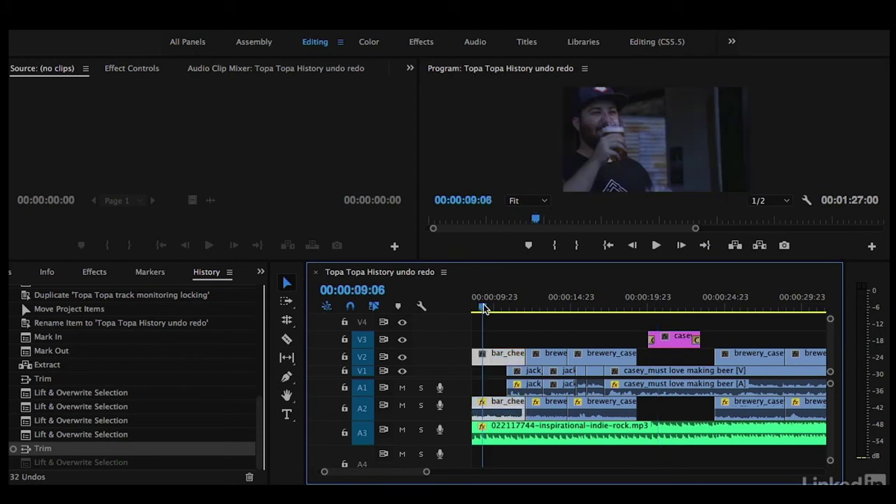
{"action": "key", "text": "backslash"}
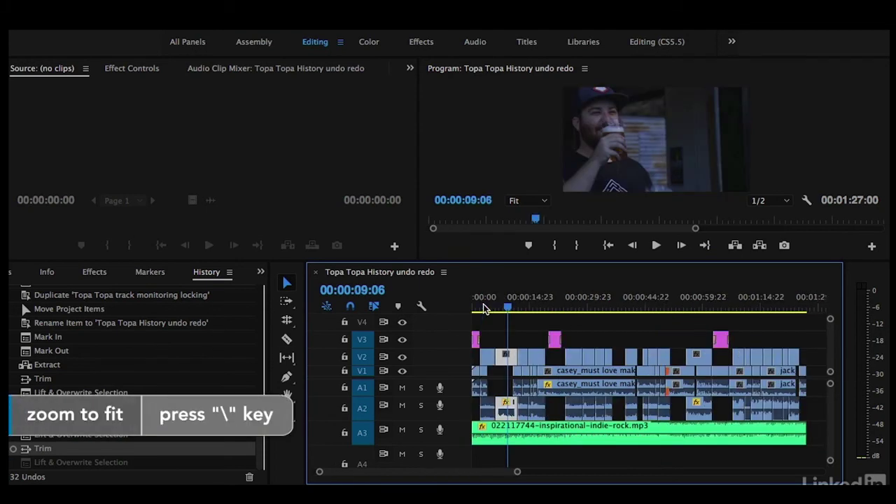
Revert to the Mark Out history state before Extract and view the whole sequence.
{"action": "left_click", "coordinate": [93, 352]}
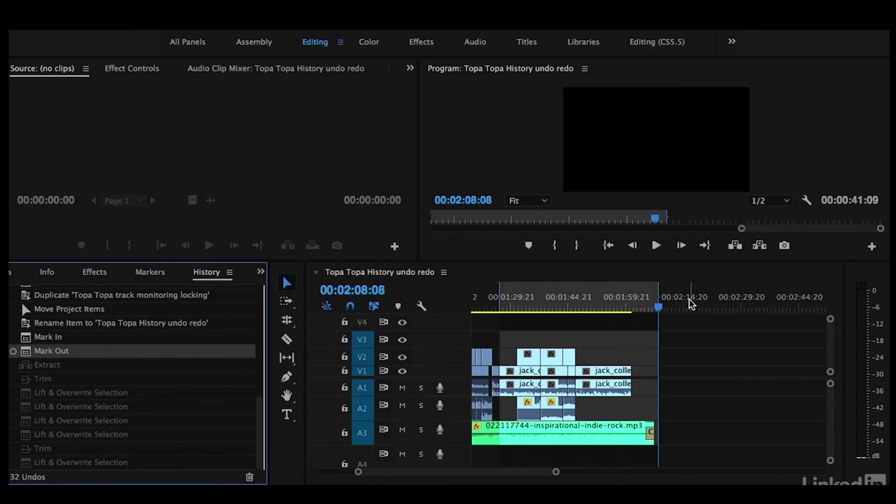
{"action": "left_click", "coordinate": [676, 268]}
{"action": "key", "text": "backslash"}
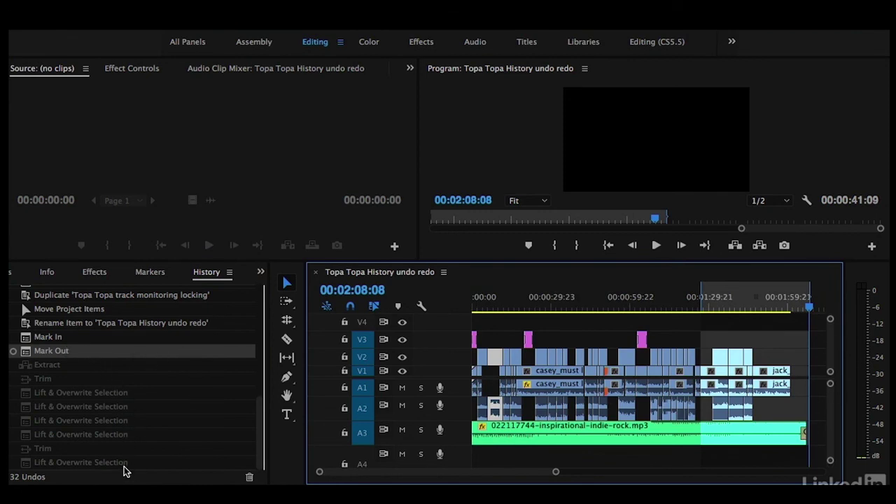
{"action": "left_click", "coordinate": [103, 365]}
{"action": "left_click", "coordinate": [105, 379]}
{"action": "left_click", "coordinate": [106, 393]}
{"action": "left_click", "coordinate": [107, 407]}
{"action": "left_click", "coordinate": [106, 421]}
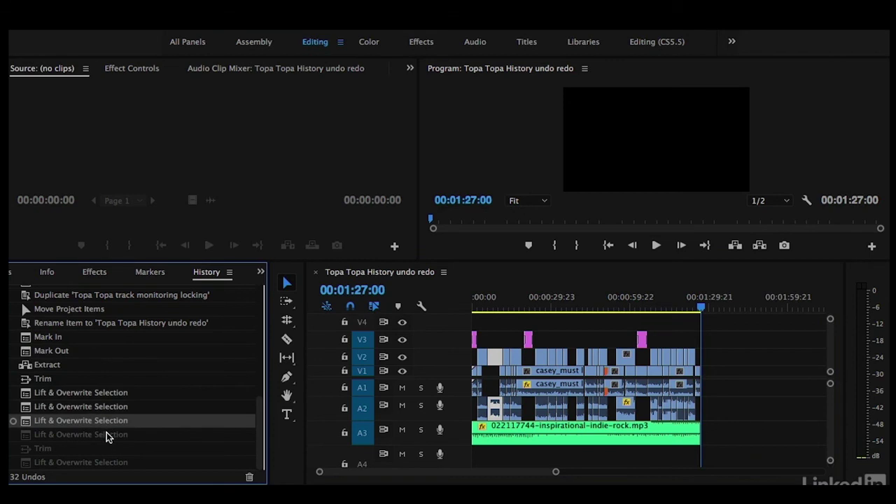
{"action": "left_click", "coordinate": [107, 433]}
{"action": "left_click", "coordinate": [107, 447]}
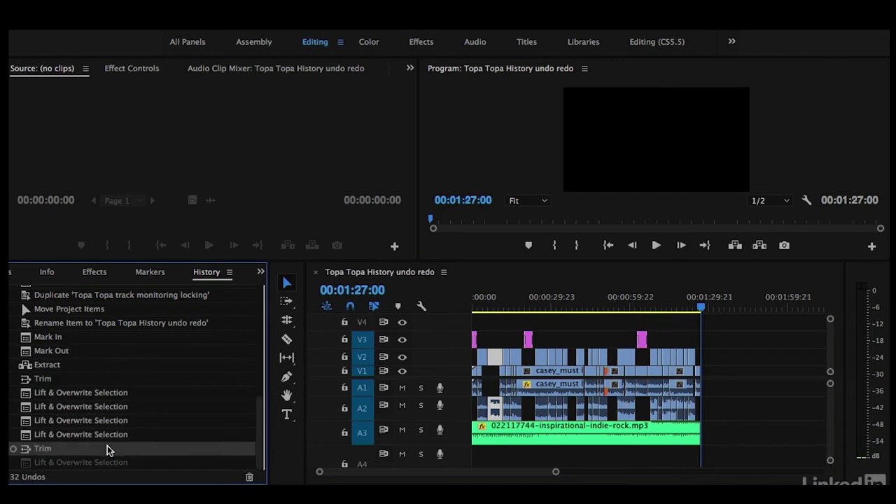
{"action": "left_click", "coordinate": [149, 351]}
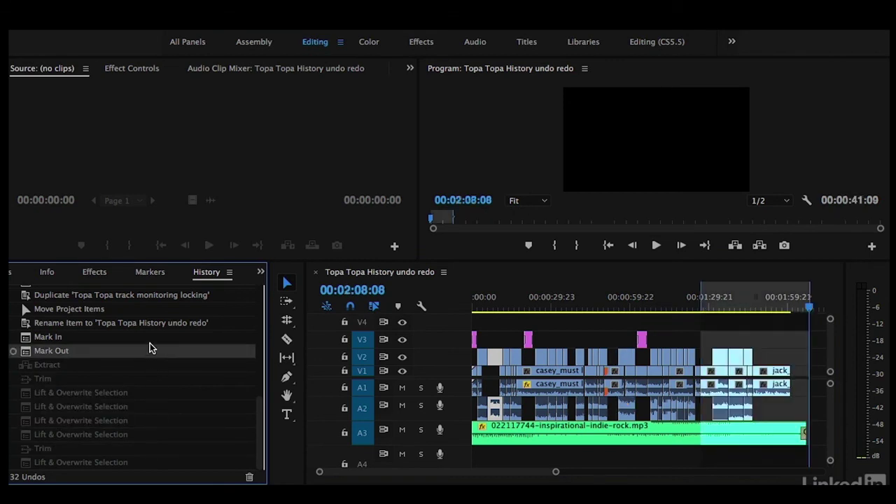
{"action": "left_click", "coordinate": [150, 341]}
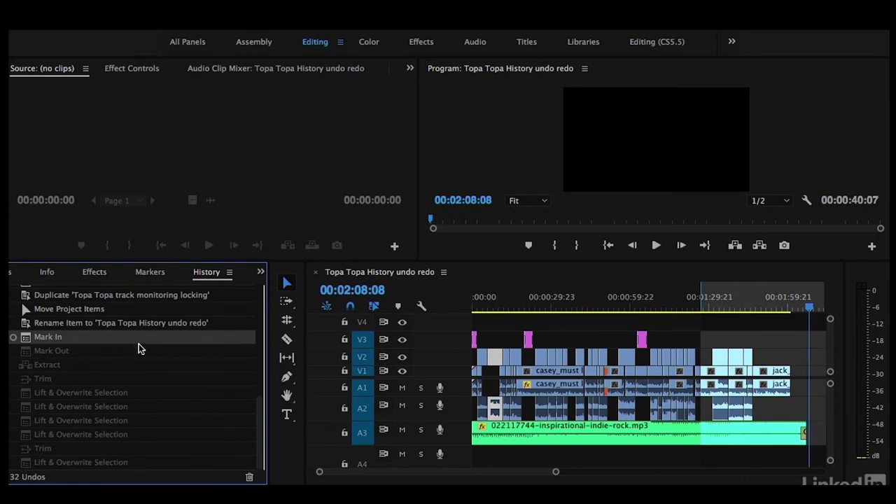
{"action": "left_click", "coordinate": [145, 351]}
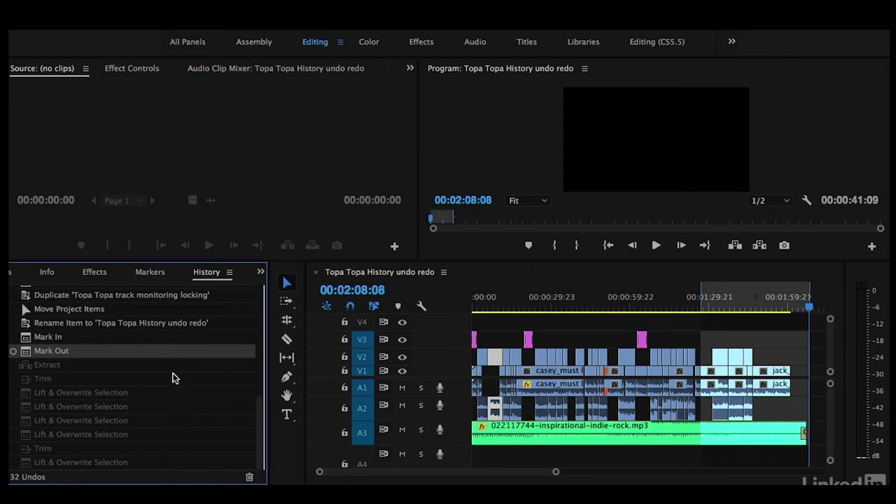
Extend the V2 clip's end by 00:00:02:16, then a further 00:00:01:08.
{"action": "left_click", "coordinate": [752, 357]}
{"action": "left_click_drag", "start_coordinate": [751, 357], "coordinate": [758, 358]}
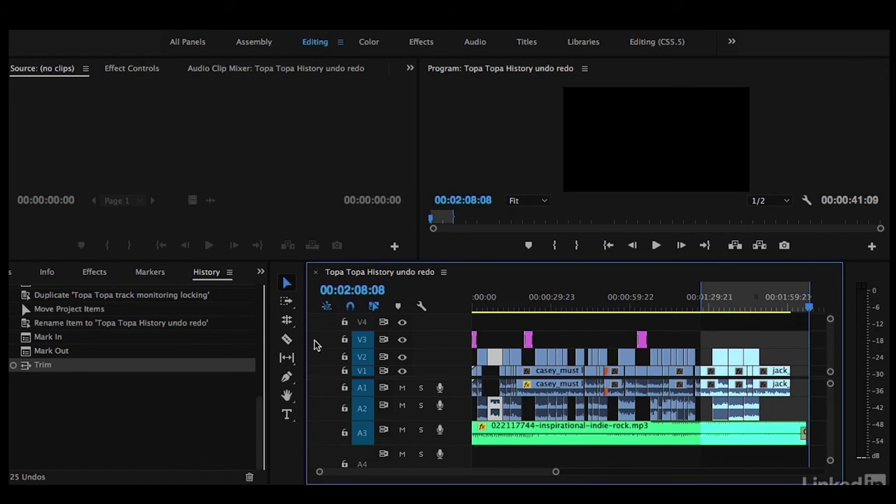
{"action": "left_click_drag", "start_coordinate": [760, 360], "coordinate": [757, 357]}
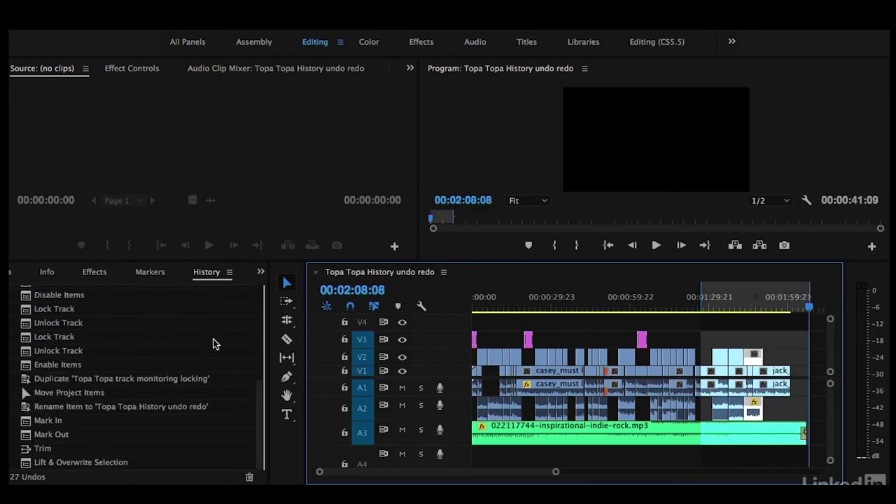